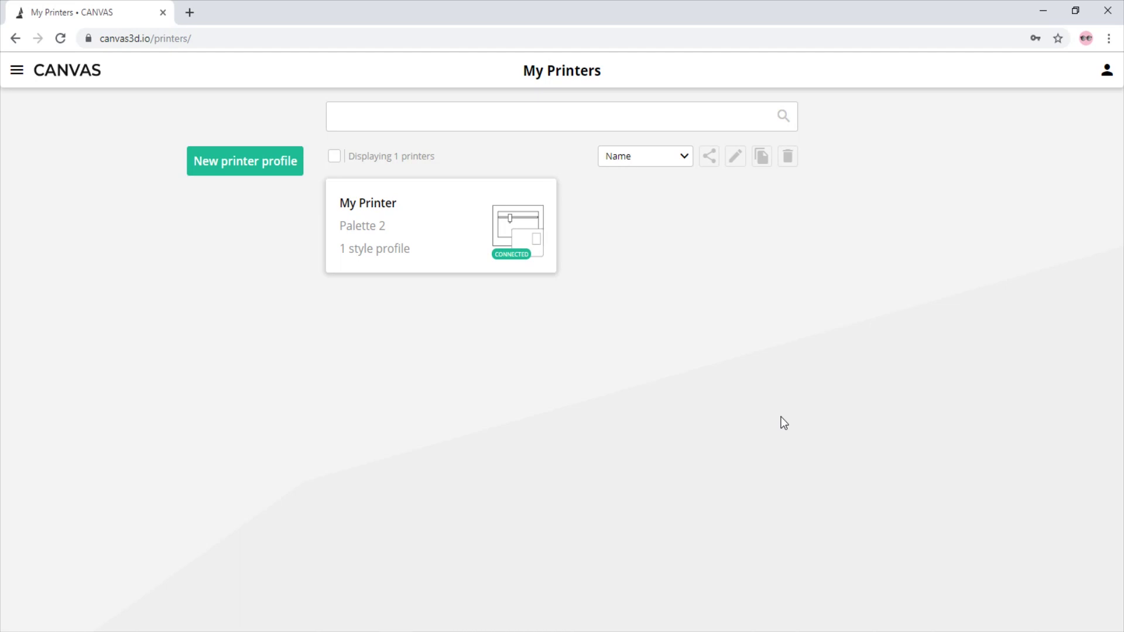
- Examine the side transition type, coordinates and edge side options of the My Printer profile and save the profile
{"action": "double_click", "coordinate": [439, 237]}
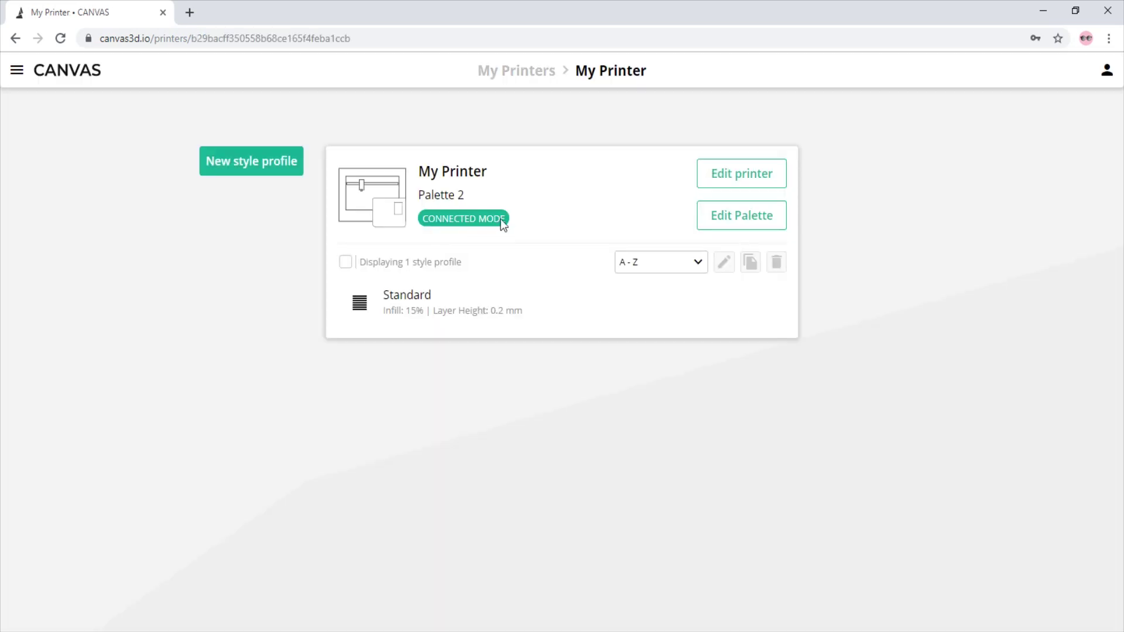
{"action": "left_click", "coordinate": [719, 187]}
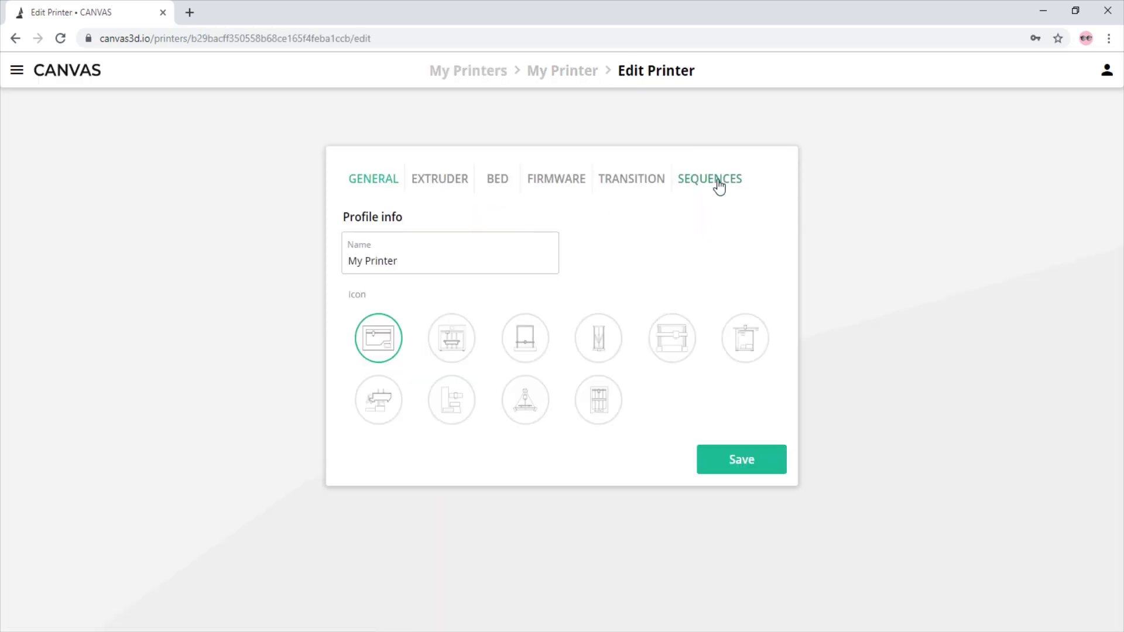
{"action": "left_click", "coordinate": [656, 181]}
{"action": "mouse_move", "coordinate": [414, 256]}
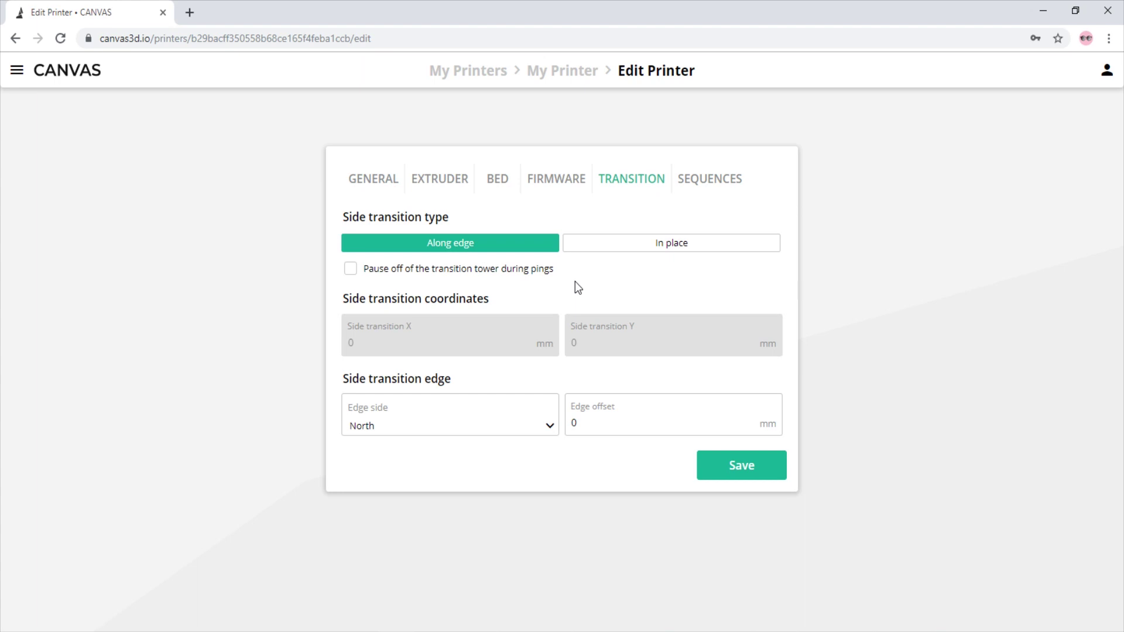
{"action": "left_click", "coordinate": [474, 423]}
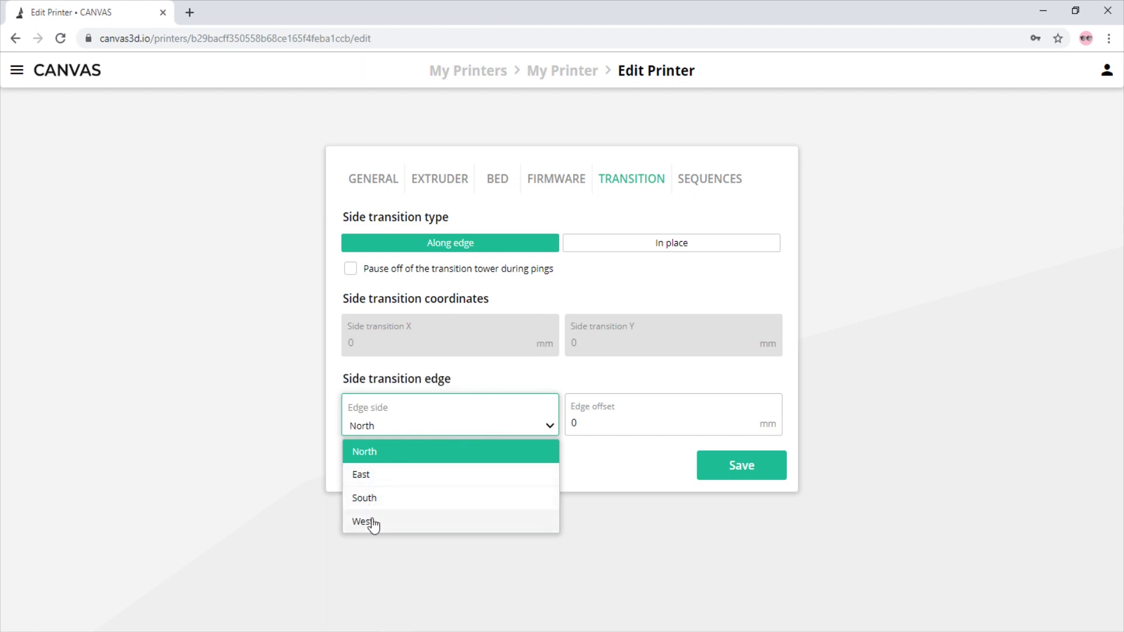
{"action": "left_click", "coordinate": [596, 459]}
{"action": "mouse_move", "coordinate": [591, 420]}
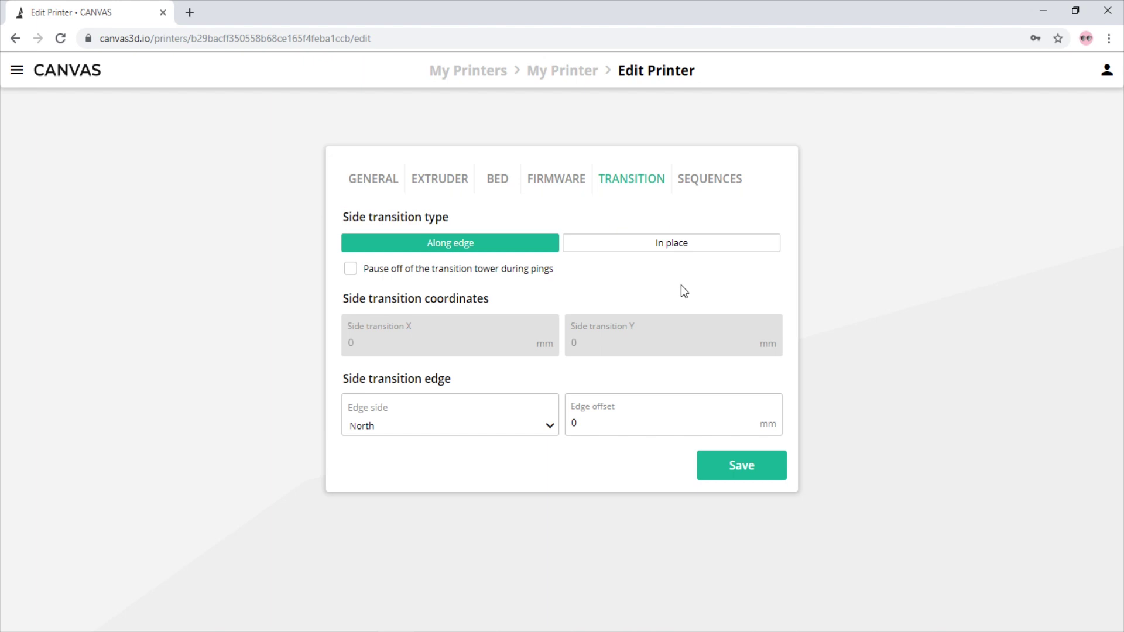
{"action": "left_click", "coordinate": [733, 468]}
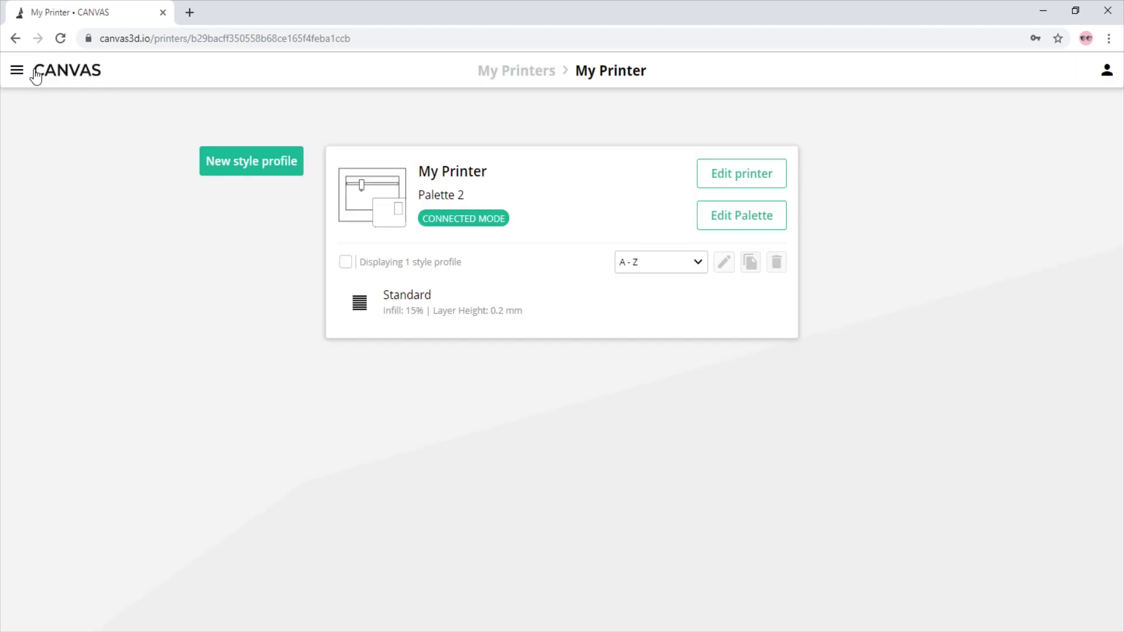
- Create a new project from Mosaic_Keychain_-_1.stl and Mosaic_Keychain_-_2.stl and apply red to one of the keychain parts
{"action": "left_click", "coordinate": [17, 70]}
{"action": "left_click", "coordinate": [64, 193]}
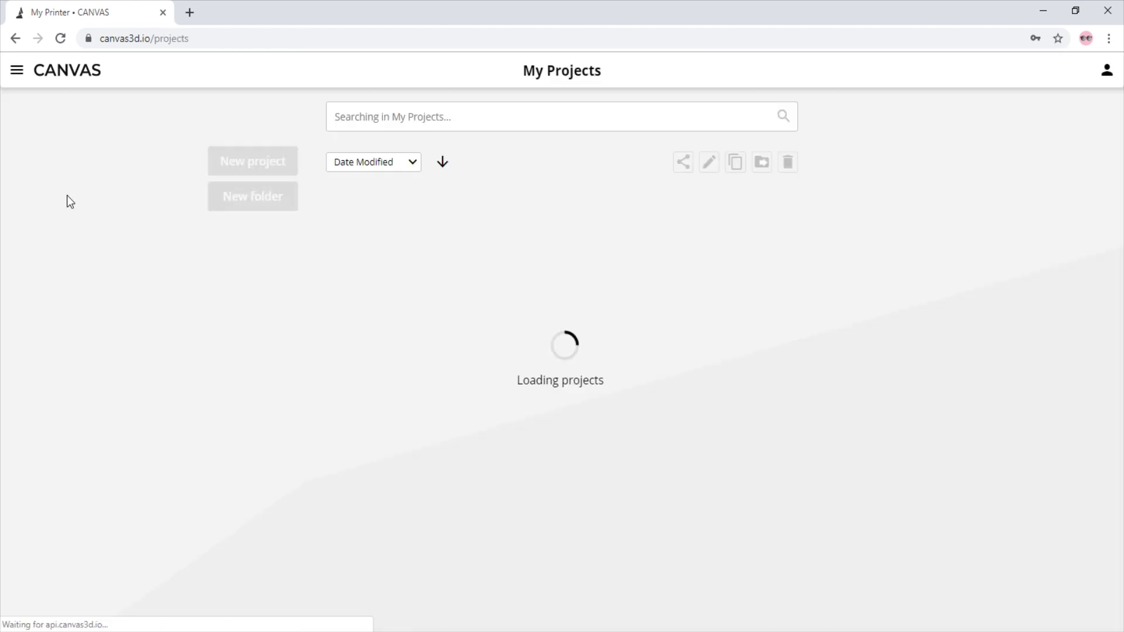
{"action": "left_click", "coordinate": [244, 166]}
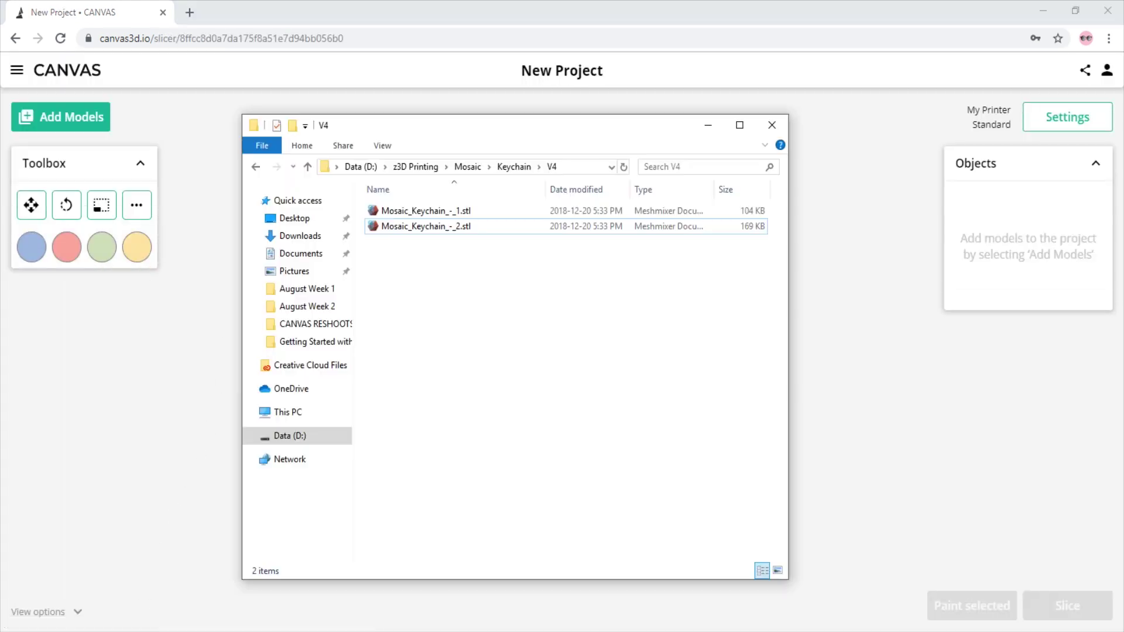
{"action": "left_click_drag", "start_coordinate": [406, 286], "coordinate": [835, 351]}
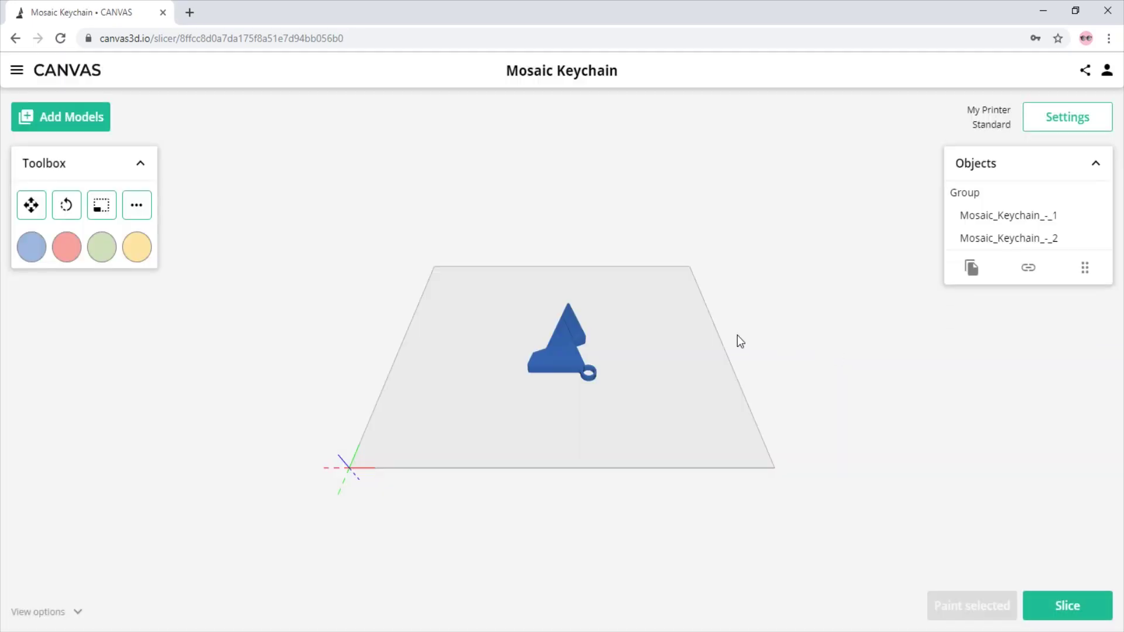
{"action": "left_click_drag", "start_coordinate": [66, 246], "coordinate": [562, 345]}
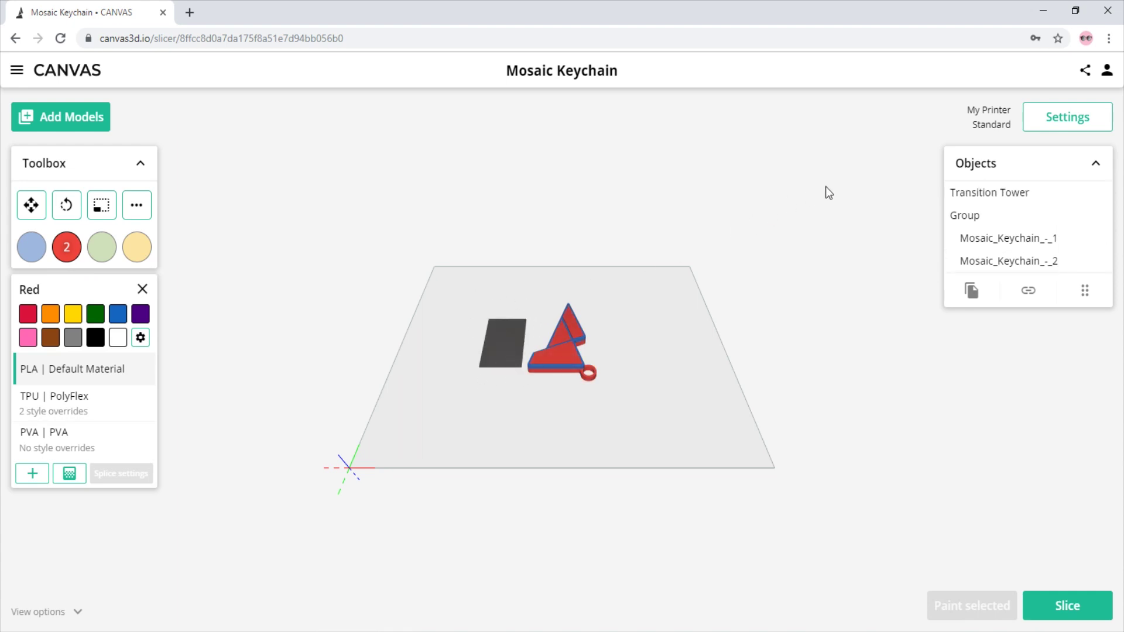
- Set the project's transition method to side transitions, save the settings and slice the keychain
{"action": "left_click", "coordinate": [1046, 131]}
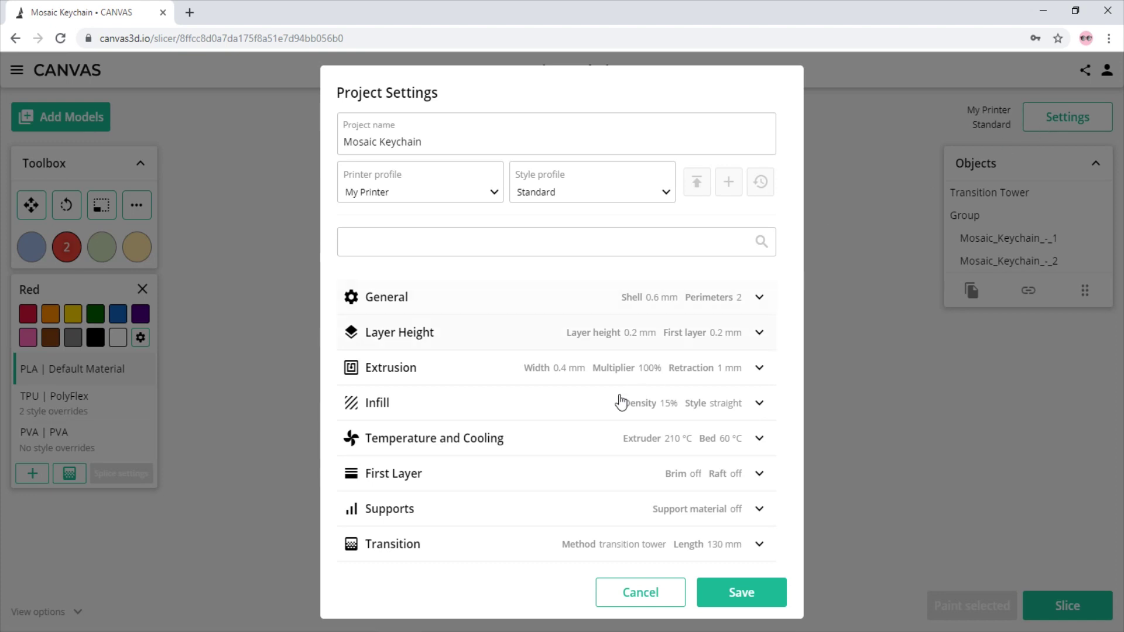
{"action": "left_click", "coordinate": [449, 551]}
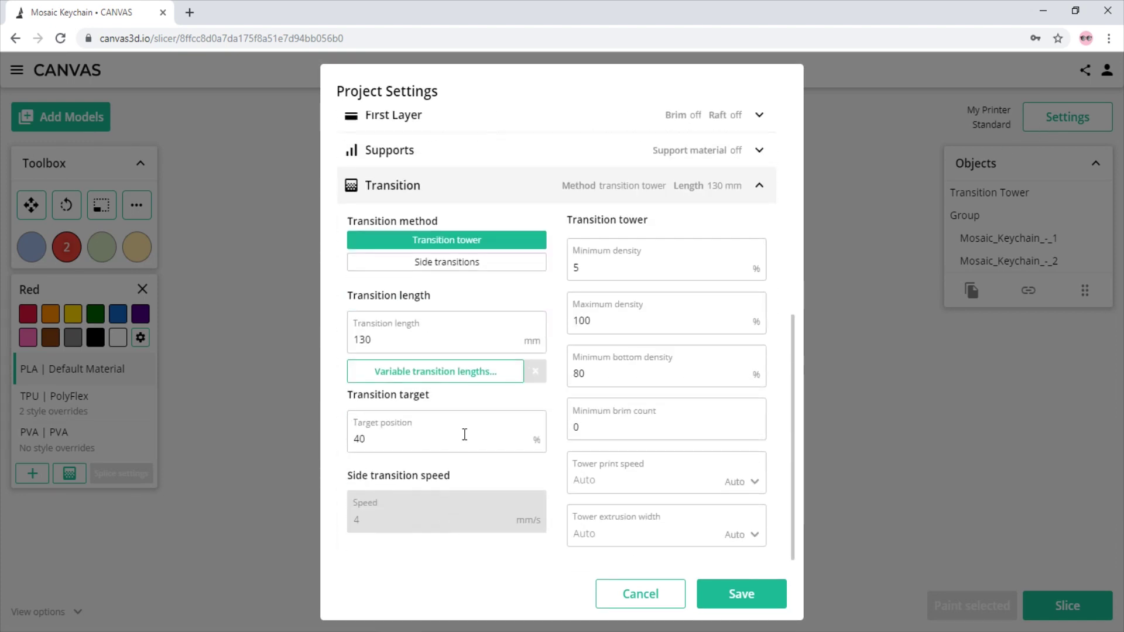
{"action": "left_click", "coordinate": [472, 268]}
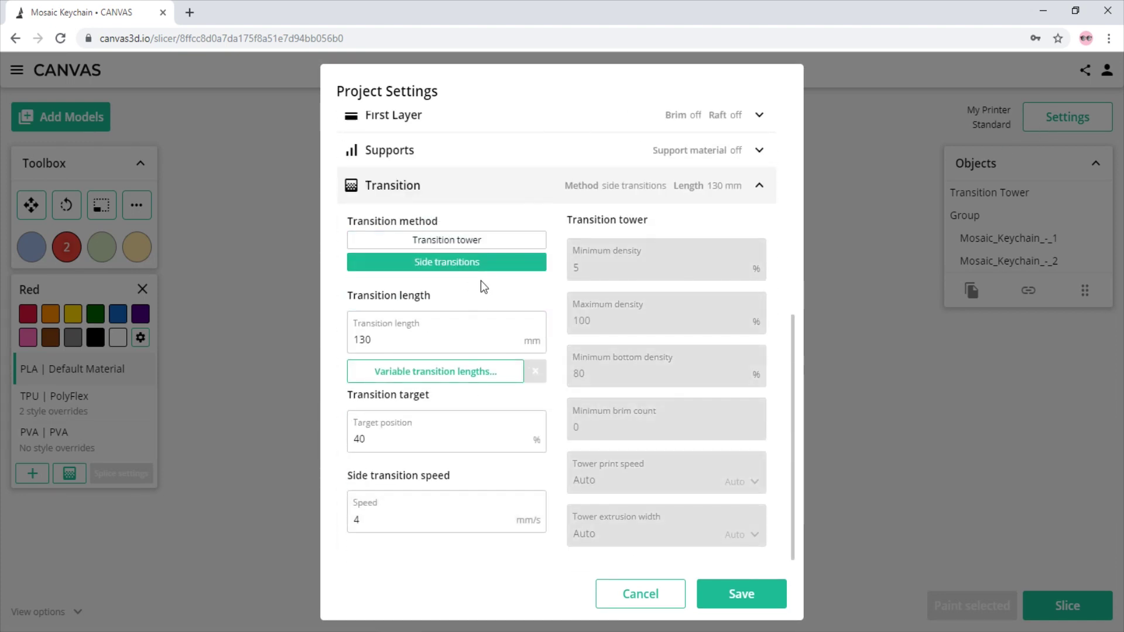
{"action": "left_click", "coordinate": [726, 593]}
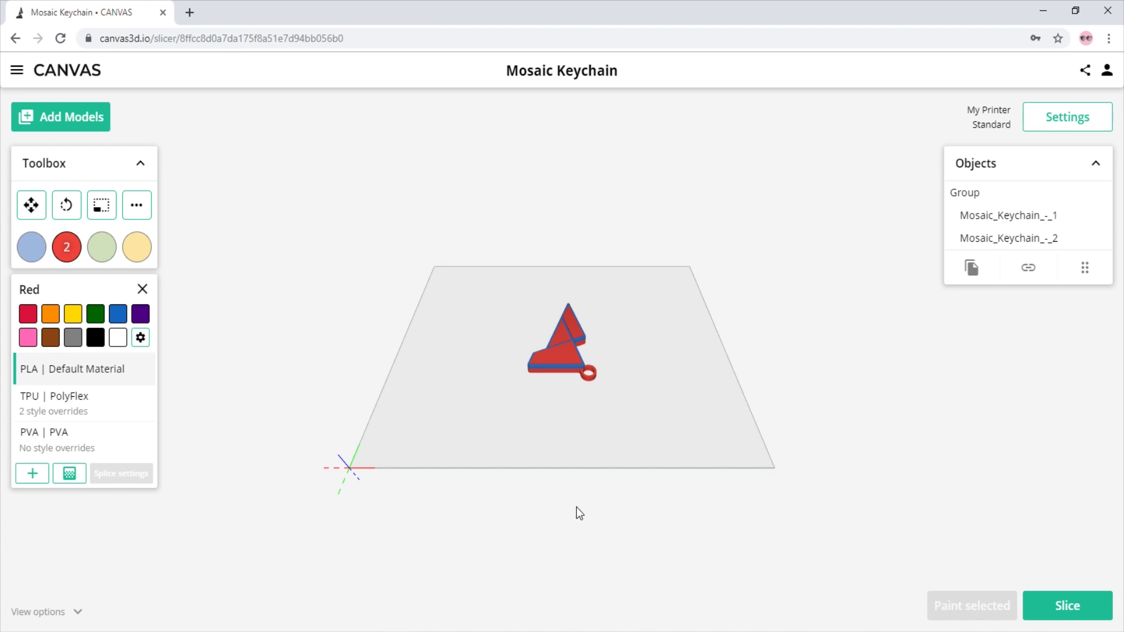
{"action": "left_click", "coordinate": [1061, 609]}
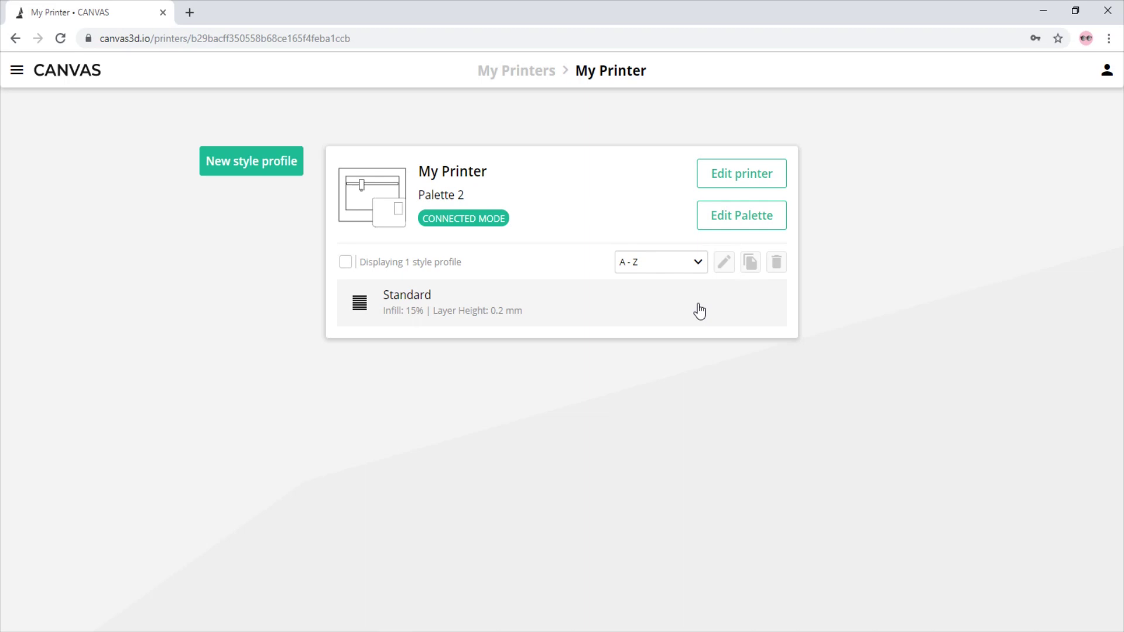
- Duplicate the Standard style profile of My Printer and name the copy "Side Transitions"
{"action": "left_click", "coordinate": [744, 265]}
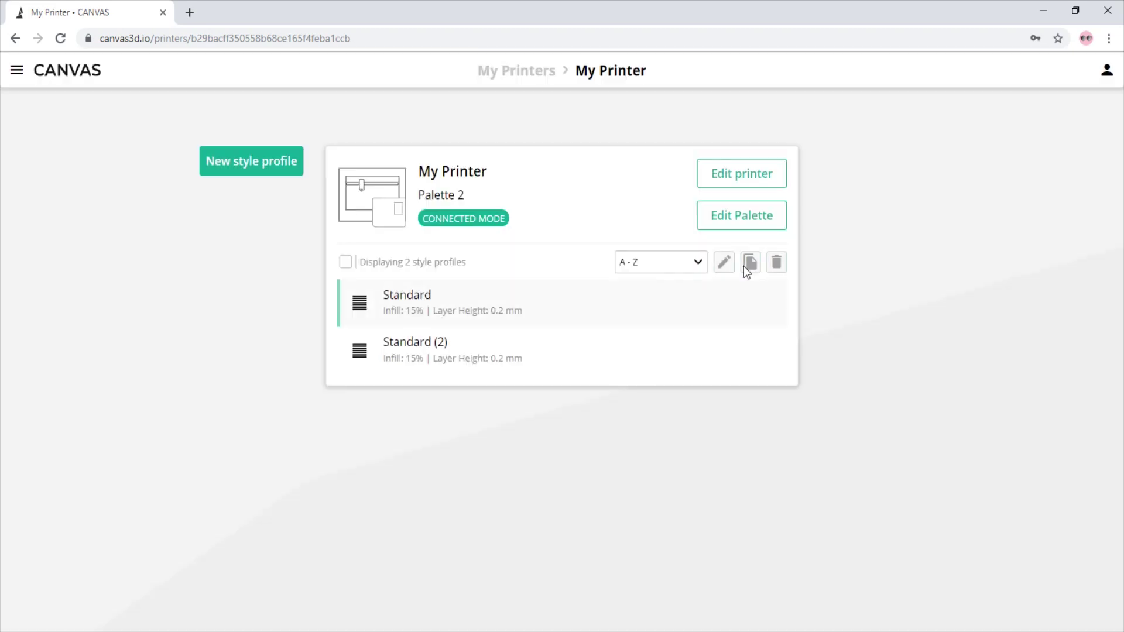
{"action": "left_click", "coordinate": [612, 343]}
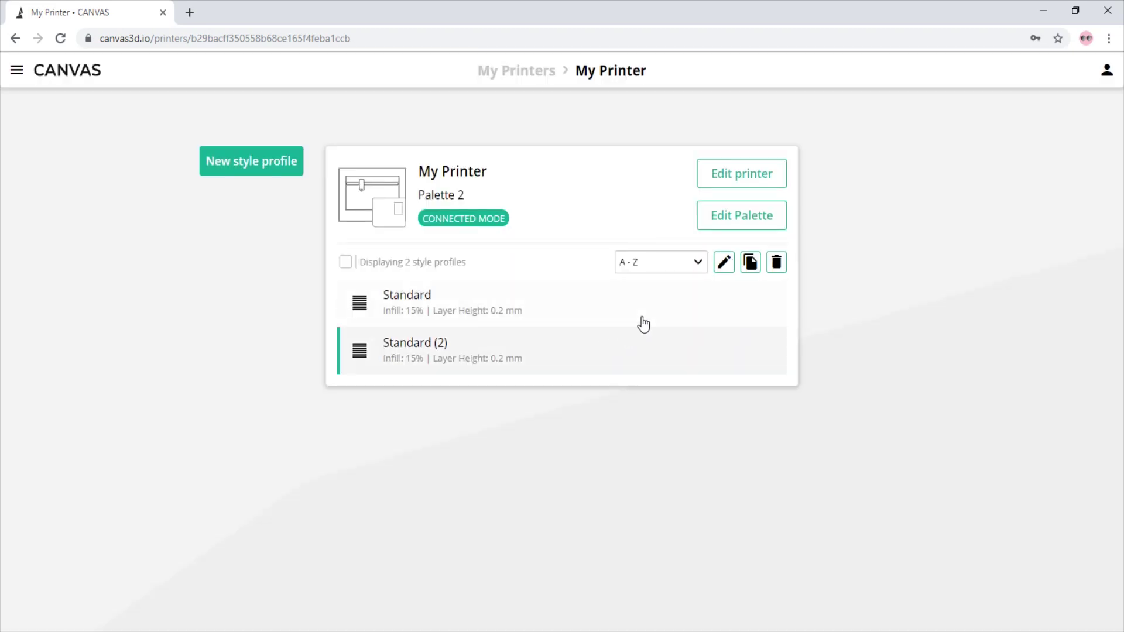
{"action": "left_click", "coordinate": [722, 263]}
{"action": "left_click_drag", "start_coordinate": [524, 224], "coordinate": [337, 220]}
{"action": "type", "text": "Side "}
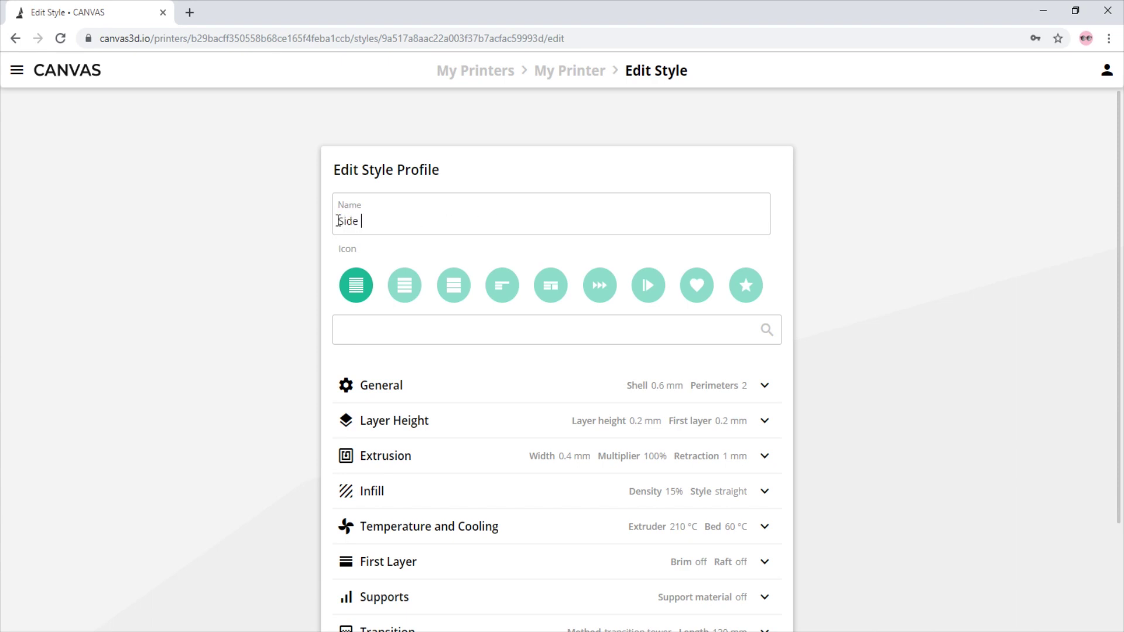
{"action": "type", "text": "Transitions"}
- Set the style profile's transition method to side transitions and save the profile
{"action": "scroll", "coordinate": [315, 340], "scroll_direction": "down", "scroll_amount": 2}
{"action": "left_click", "coordinate": [445, 502]}
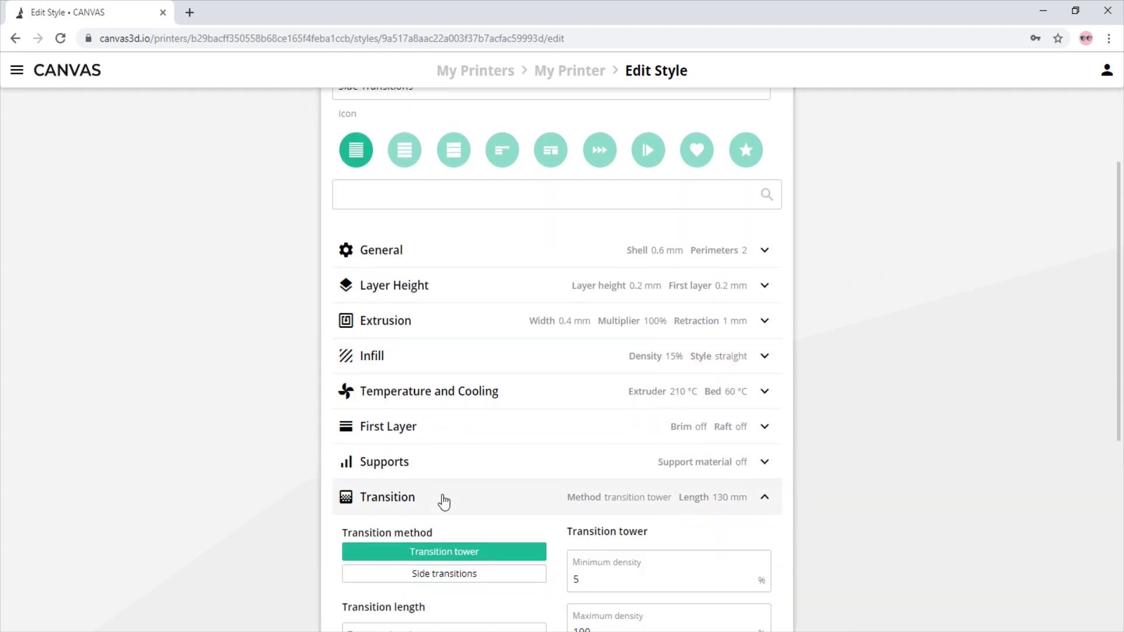
{"action": "scroll", "coordinate": [483, 314], "scroll_direction": "down", "scroll_amount": 5}
{"action": "left_click", "coordinate": [472, 217]}
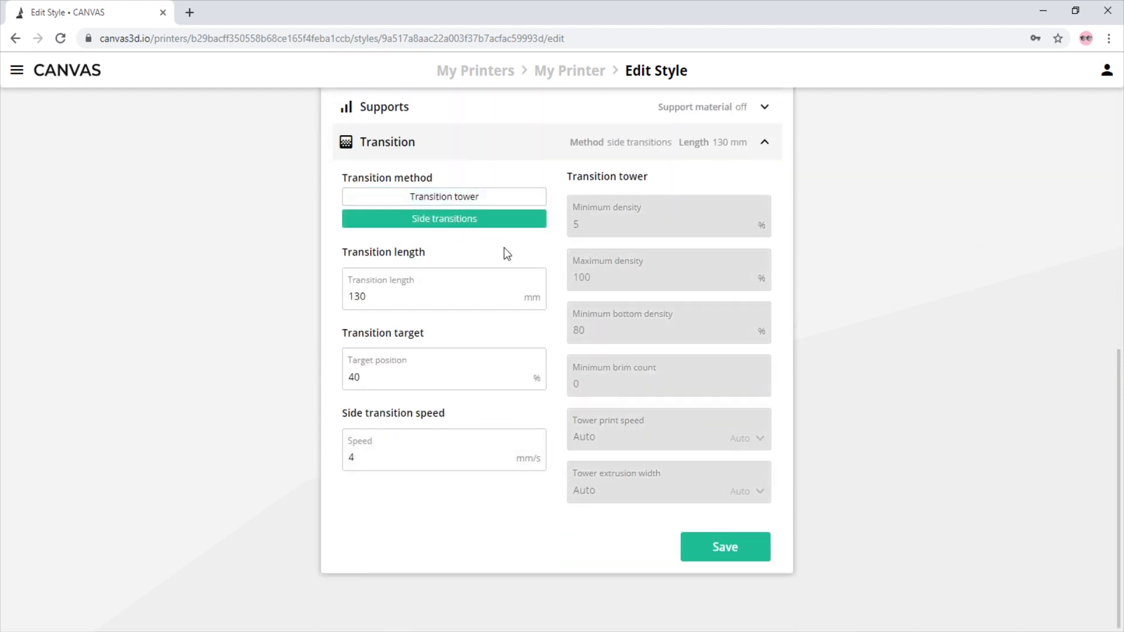
{"action": "left_click", "coordinate": [721, 546]}
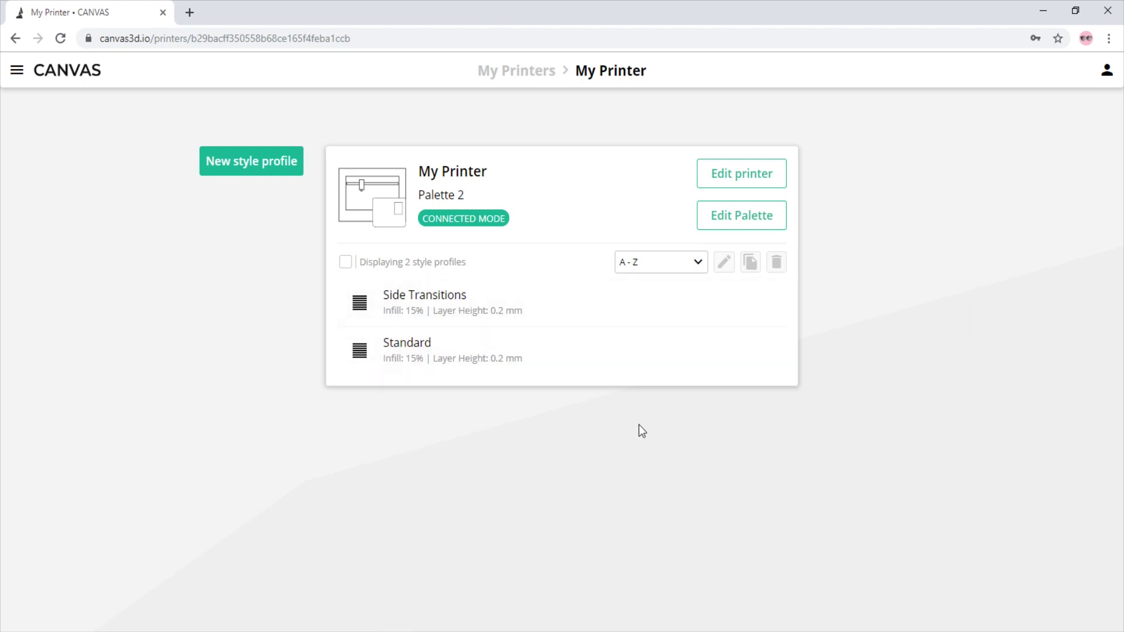
- Create a new printer profile from the Prusa MK3 preset
{"action": "key", "text": "alt+Left"}
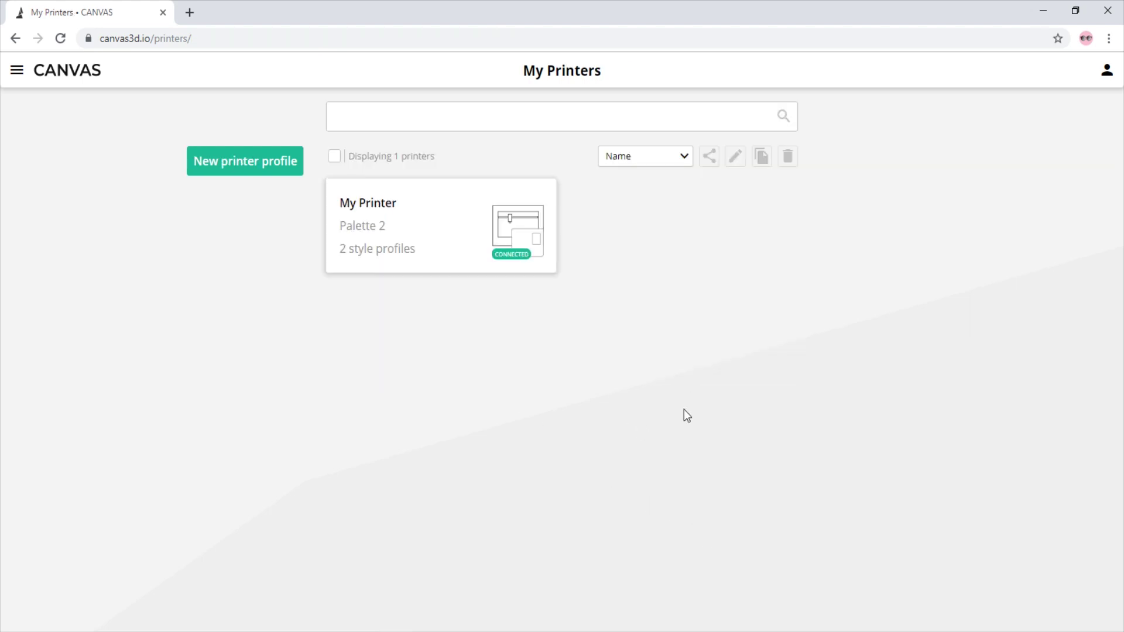
{"action": "left_click", "coordinate": [262, 174]}
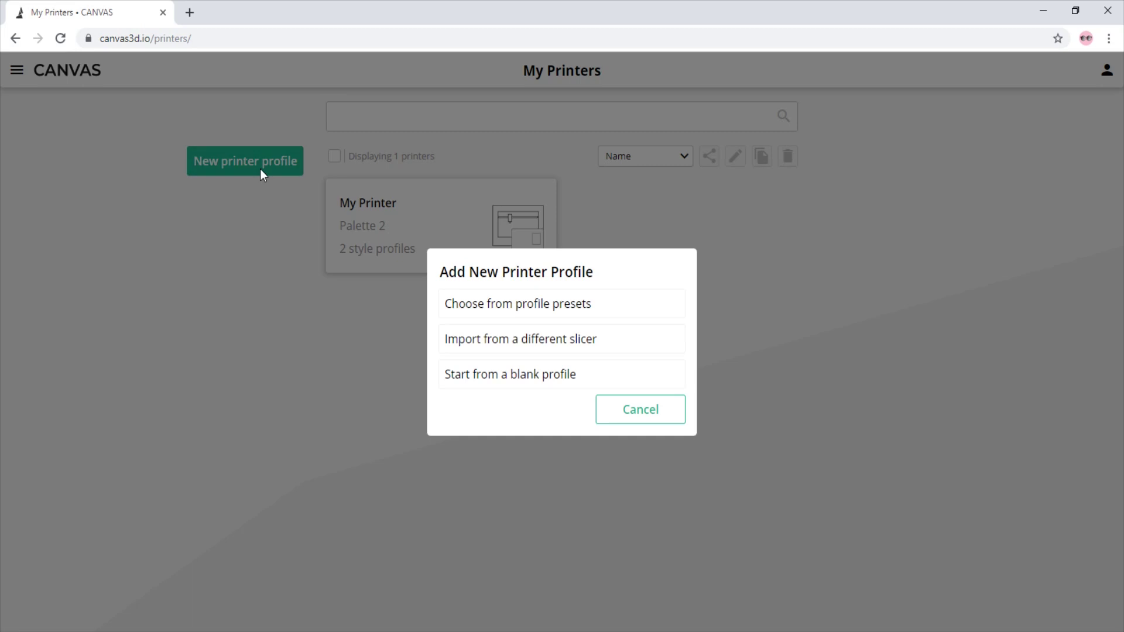
{"action": "left_click", "coordinate": [544, 314]}
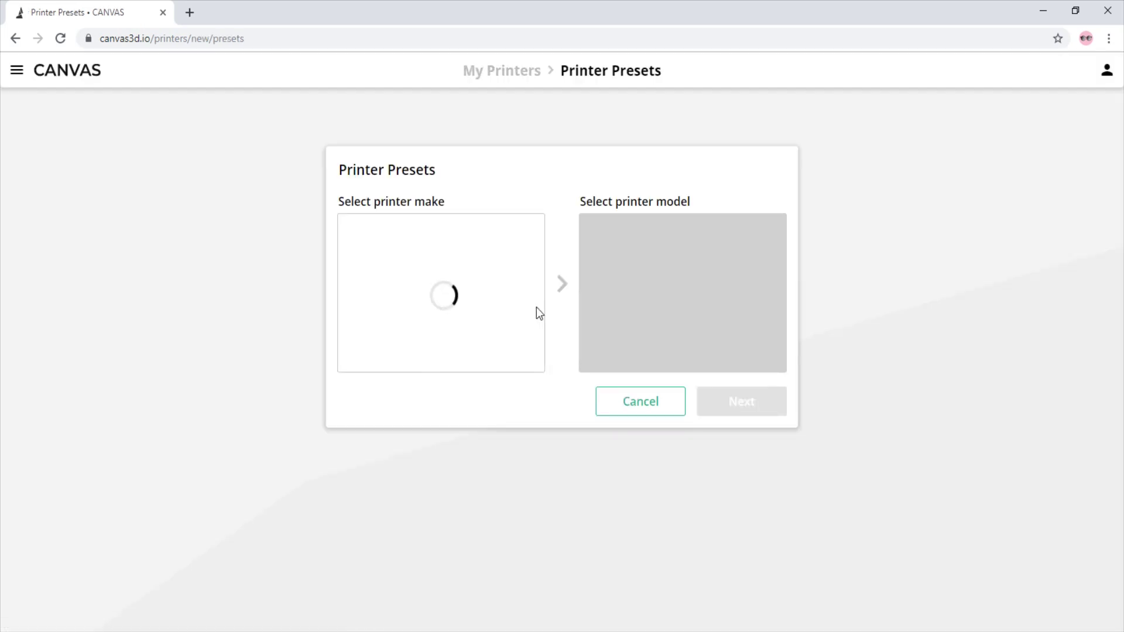
{"action": "left_click", "coordinate": [366, 353]}
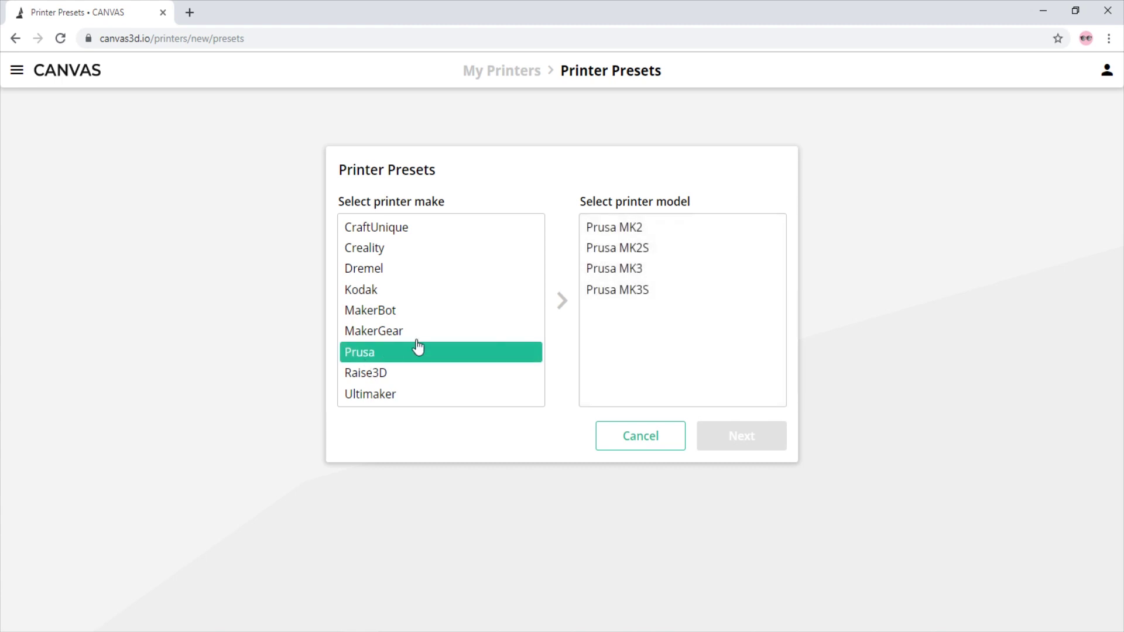
{"action": "left_click", "coordinate": [635, 275]}
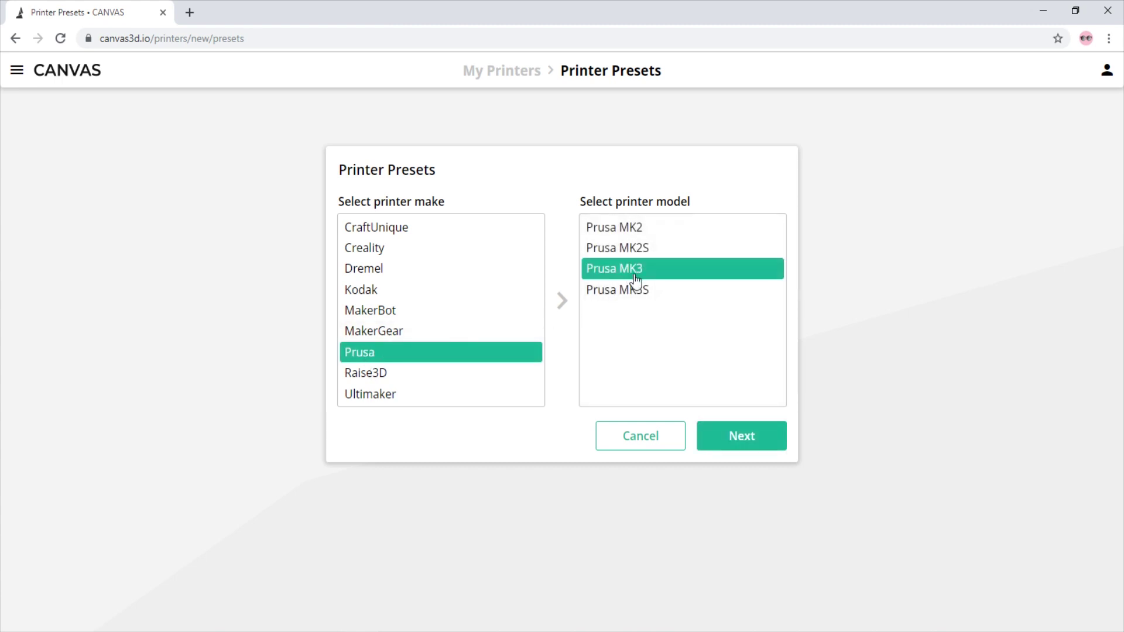
{"action": "left_click", "coordinate": [724, 436]}
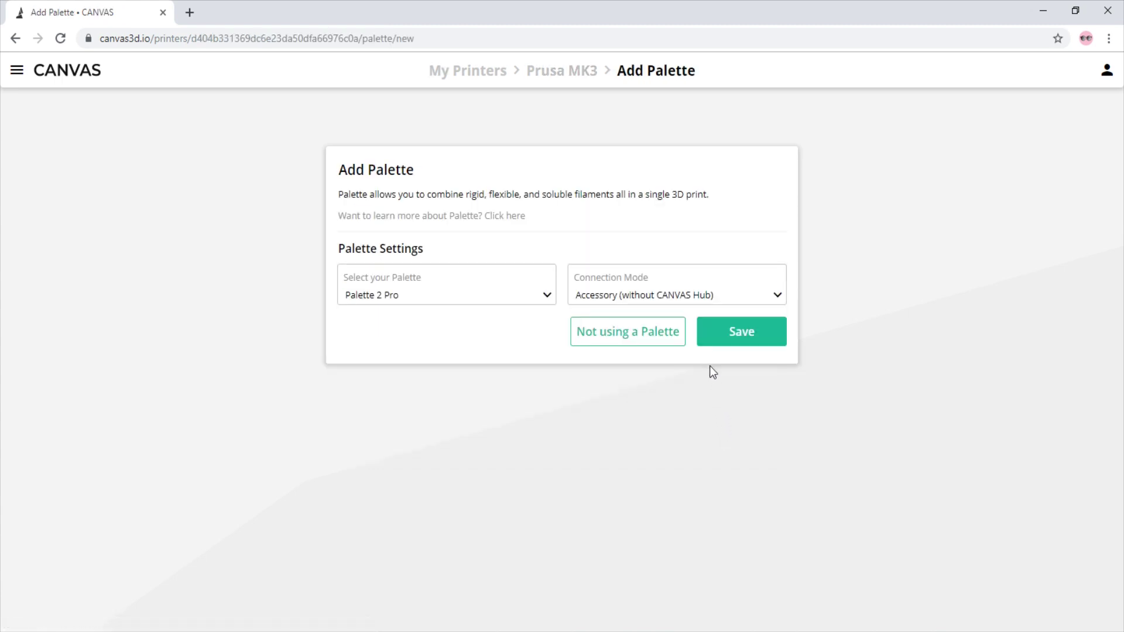
- Assign a Palette 2 to the Prusa MK3 profile and save the Palette settings
{"action": "left_click", "coordinate": [544, 295]}
{"action": "left_click", "coordinate": [394, 367]}
{"action": "left_click", "coordinate": [720, 332]}
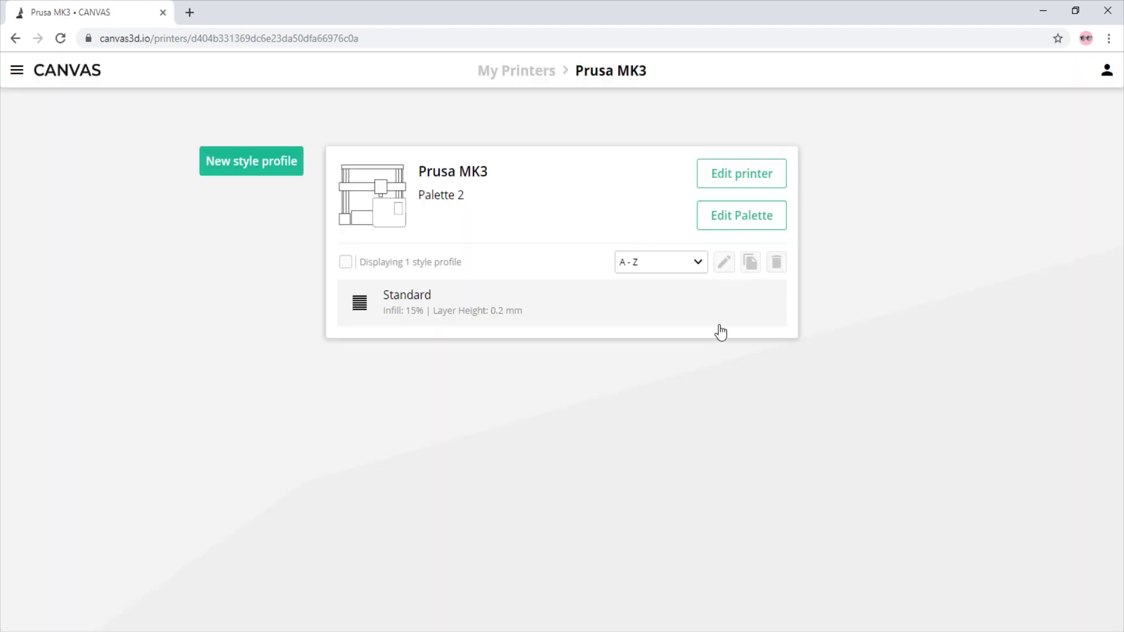
- Set the Prusa MK3 profile's side transition type to In place and save the printer
{"action": "left_click", "coordinate": [722, 184]}
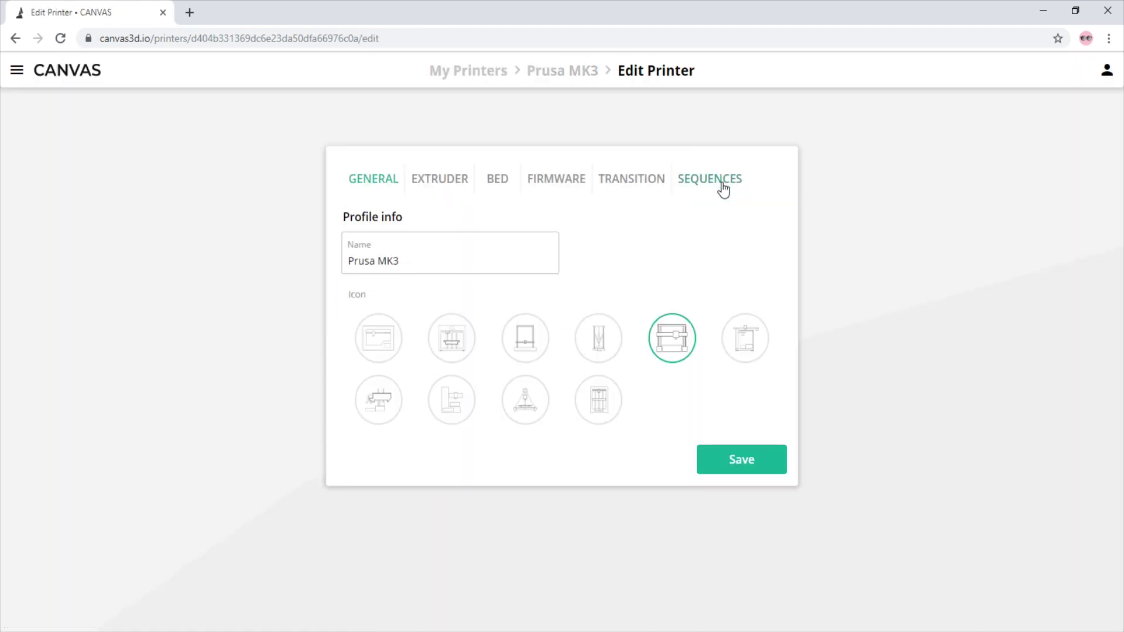
{"action": "left_click", "coordinate": [632, 184]}
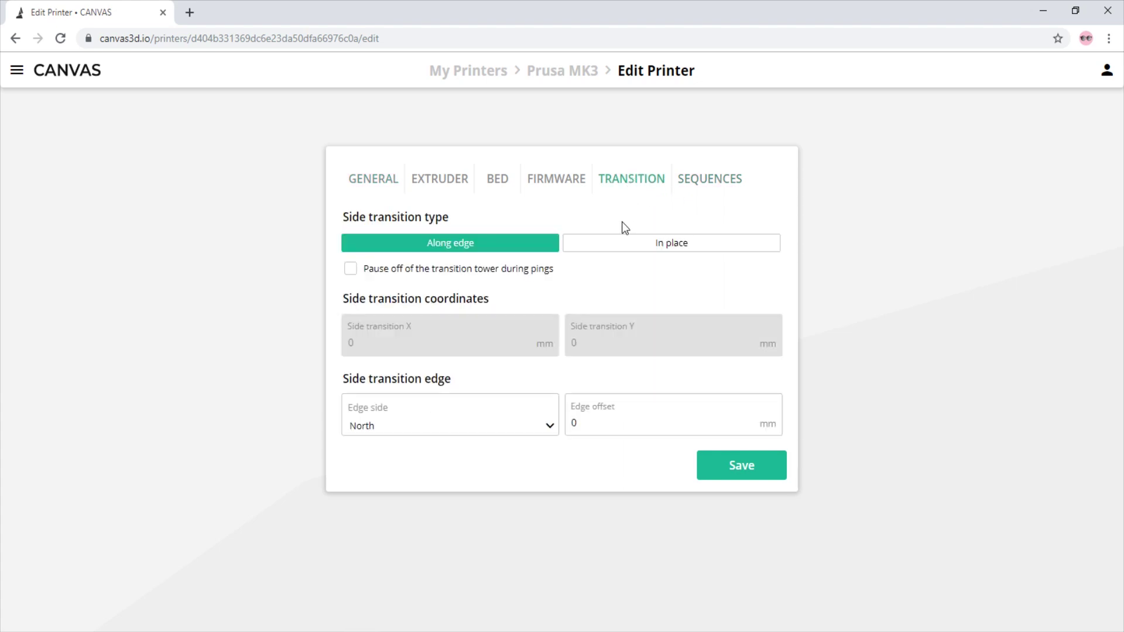
{"action": "left_click", "coordinate": [620, 243]}
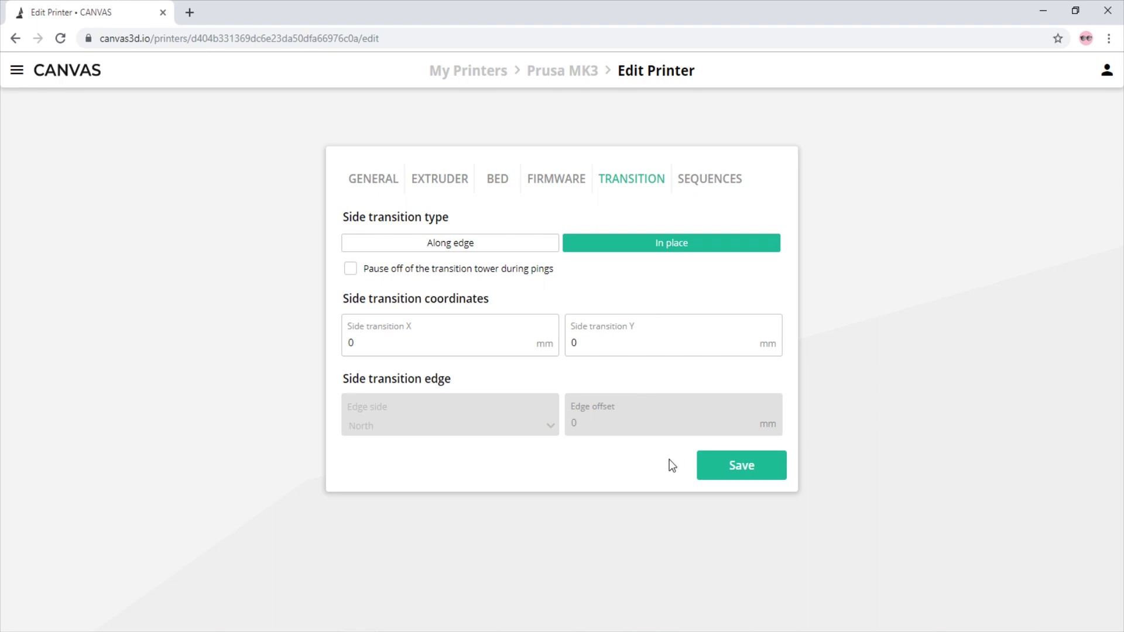
{"action": "left_click", "coordinate": [705, 466]}
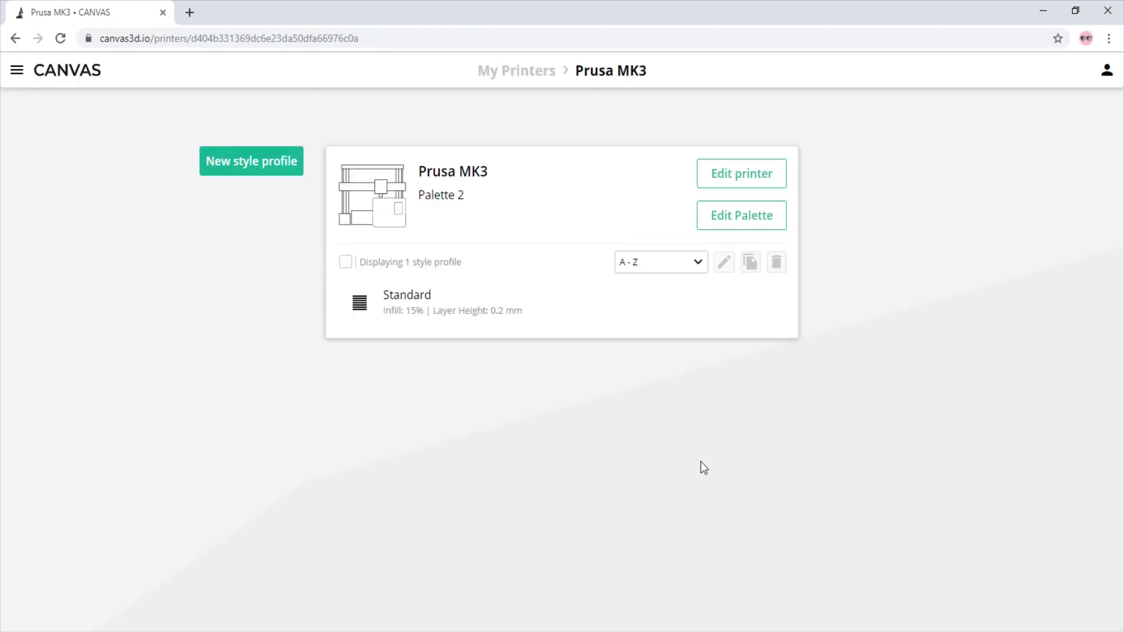
- Create another project and add Mosaic_Keychain_-_1.stl and Mosaic_Keychain_-_2.stl as a group
{"action": "left_click", "coordinate": [77, 81]}
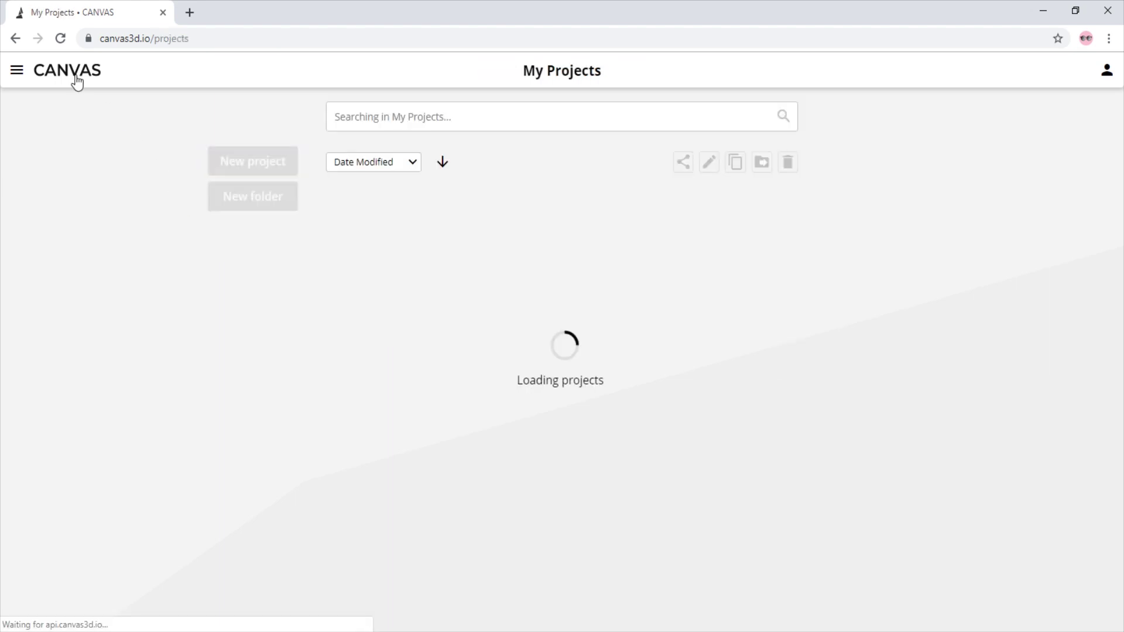
{"action": "left_click", "coordinate": [263, 167]}
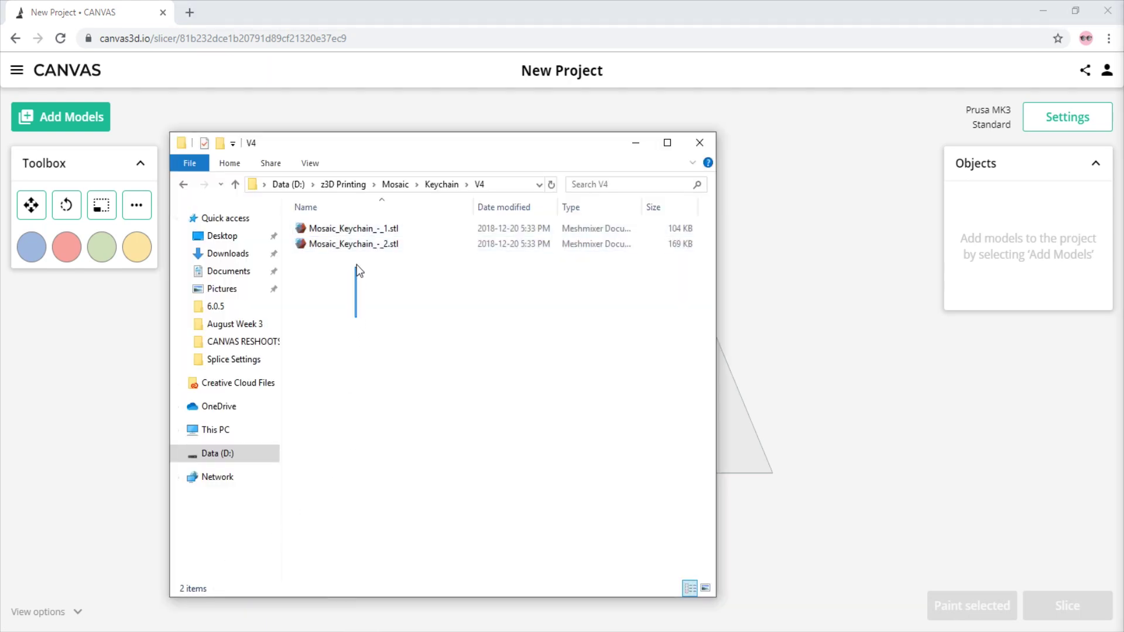
{"action": "left_click_drag", "start_coordinate": [356, 265], "coordinate": [838, 435]}
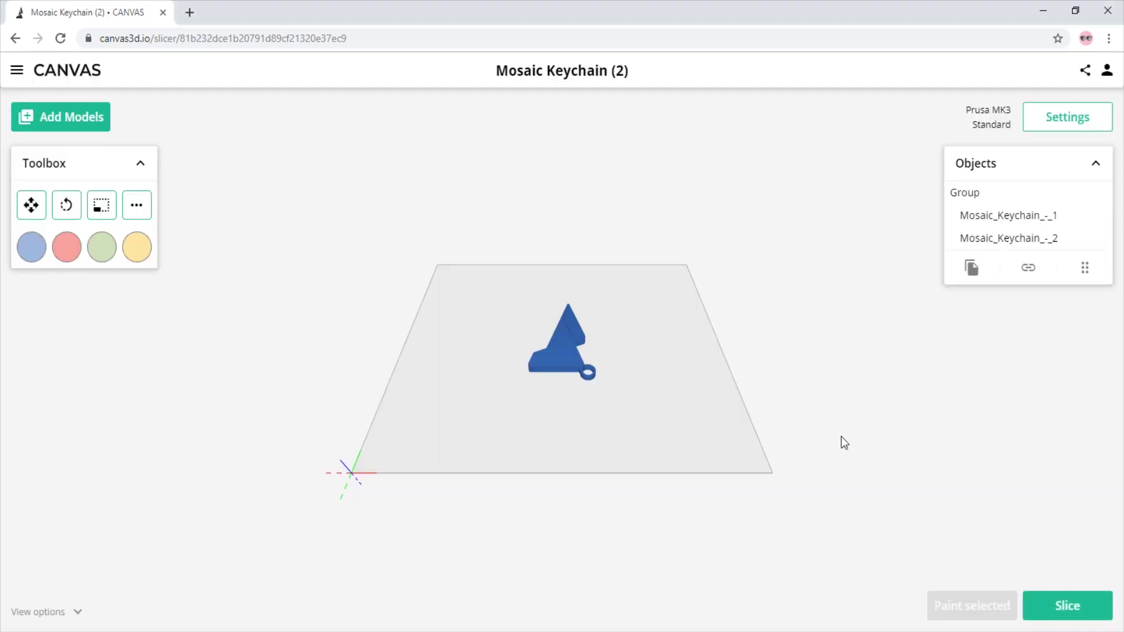
- Colour the keychain's raised part and ring red with Drive 2, and save the project's transition method as Side transitions
{"action": "left_click_drag", "start_coordinate": [68, 251], "coordinate": [556, 359]}
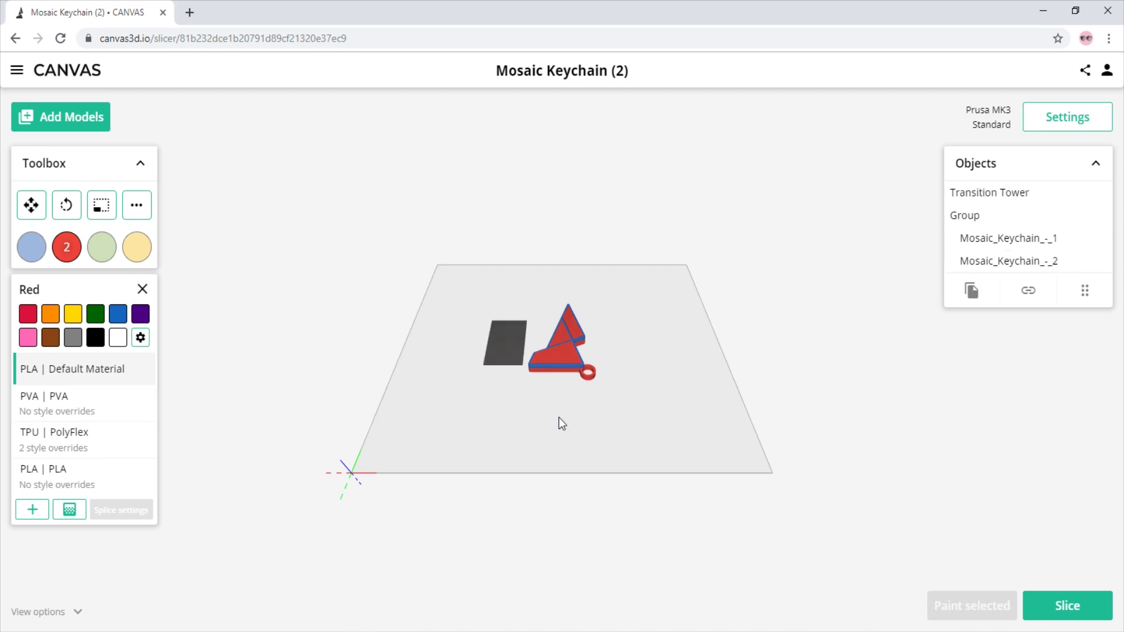
{"action": "left_click", "coordinate": [1058, 128]}
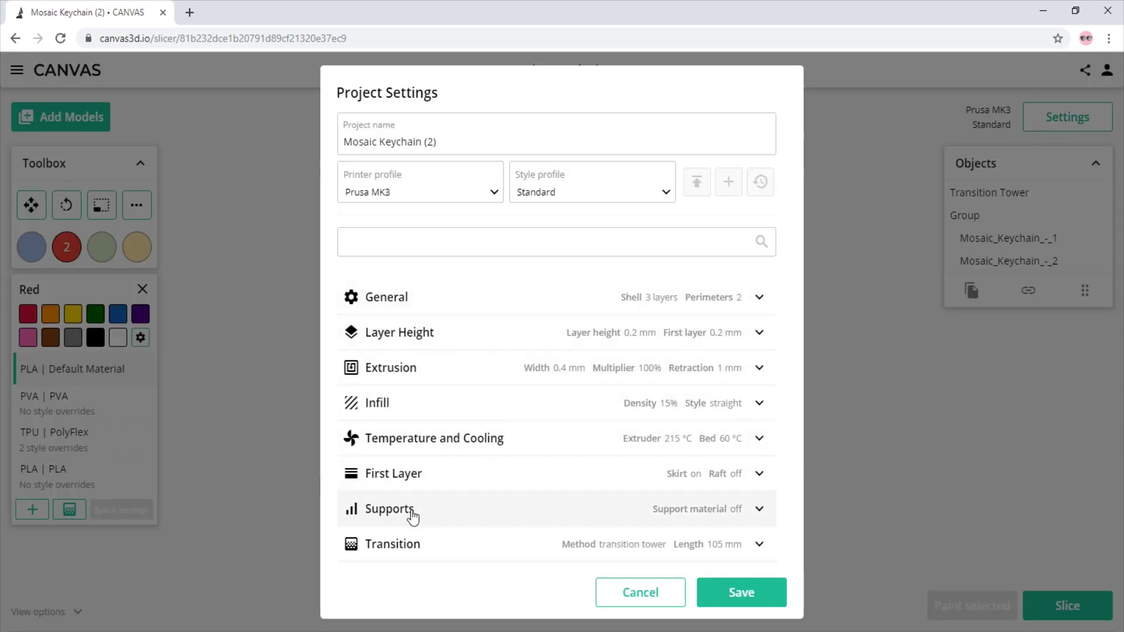
{"action": "left_click", "coordinate": [408, 542]}
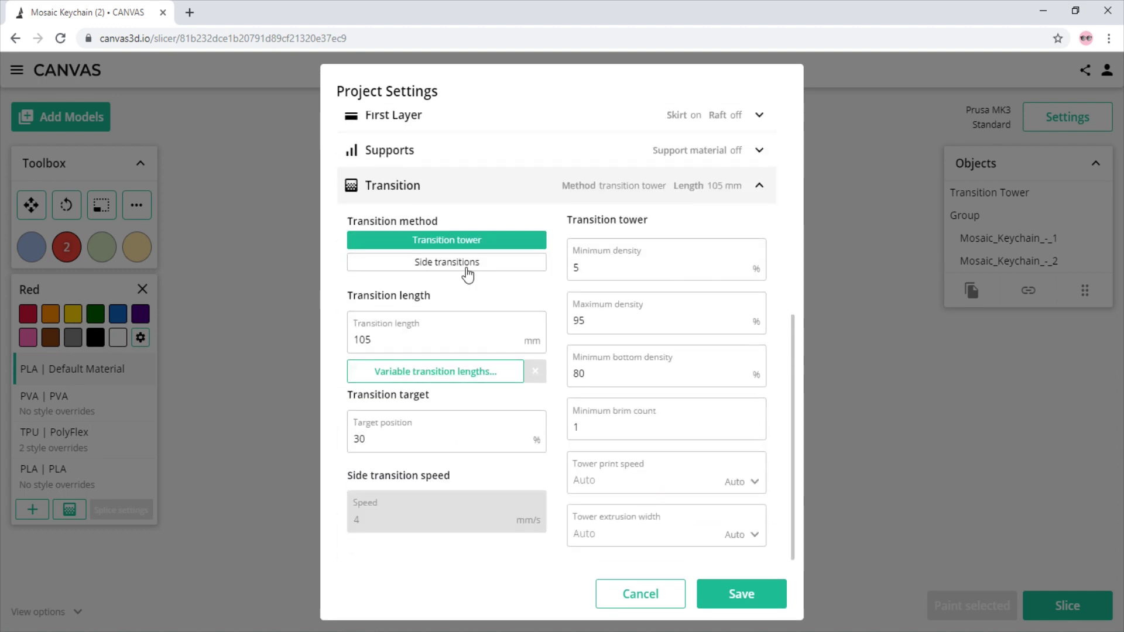
{"action": "left_click", "coordinate": [467, 267]}
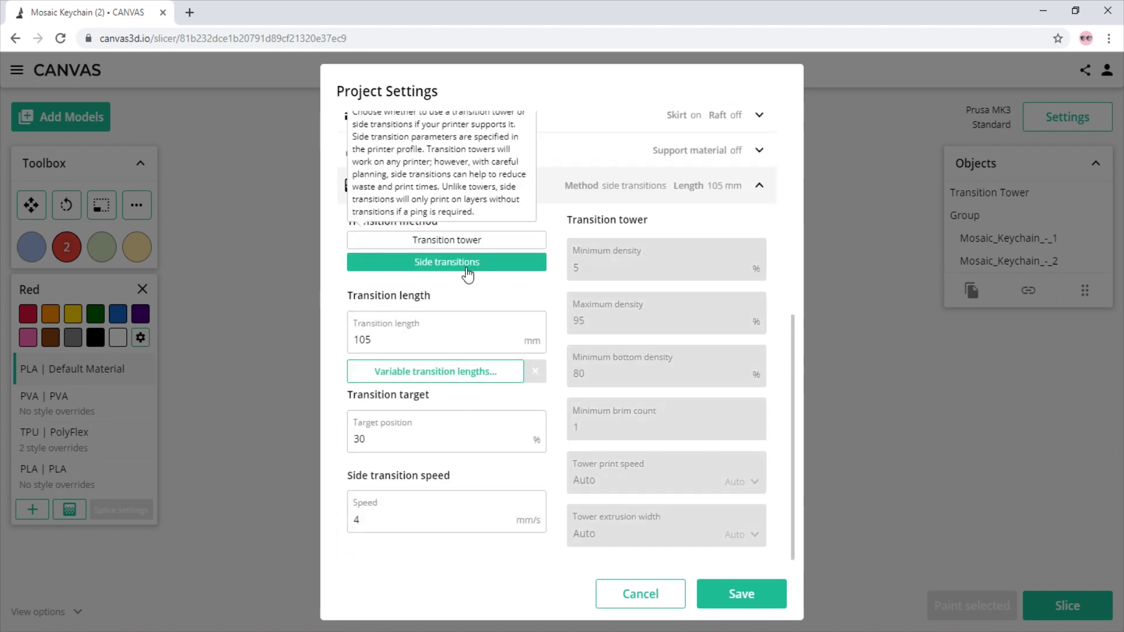
{"action": "left_click", "coordinate": [725, 597]}
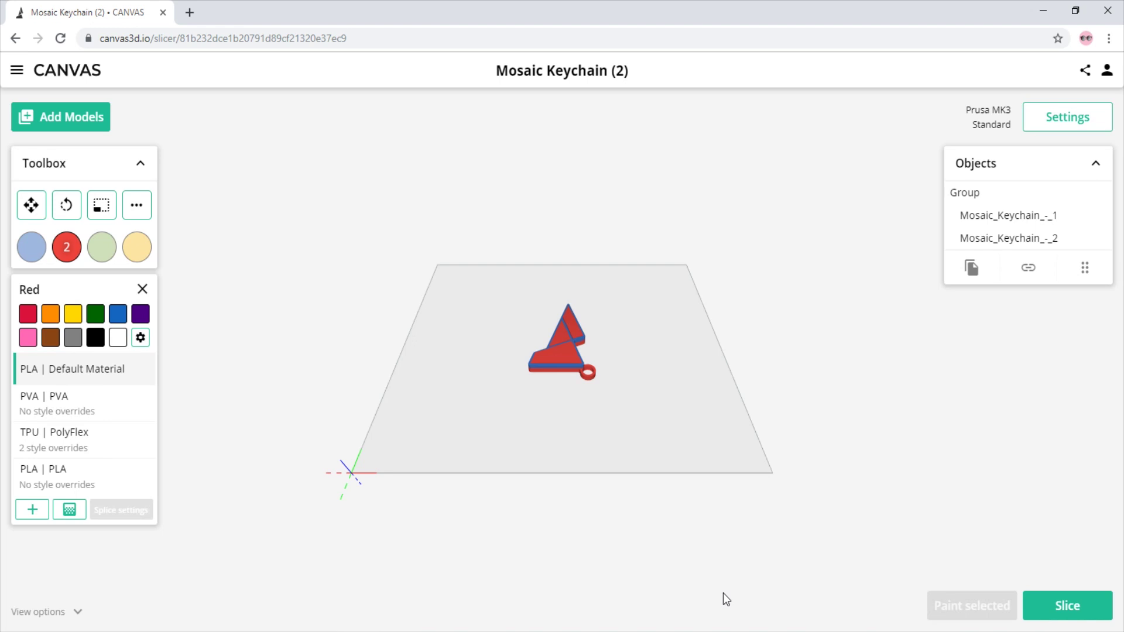
- Slice the Mosaic Keychain (2) project and display the travel moves to inspect them around the print
{"action": "left_click", "coordinate": [1046, 608]}
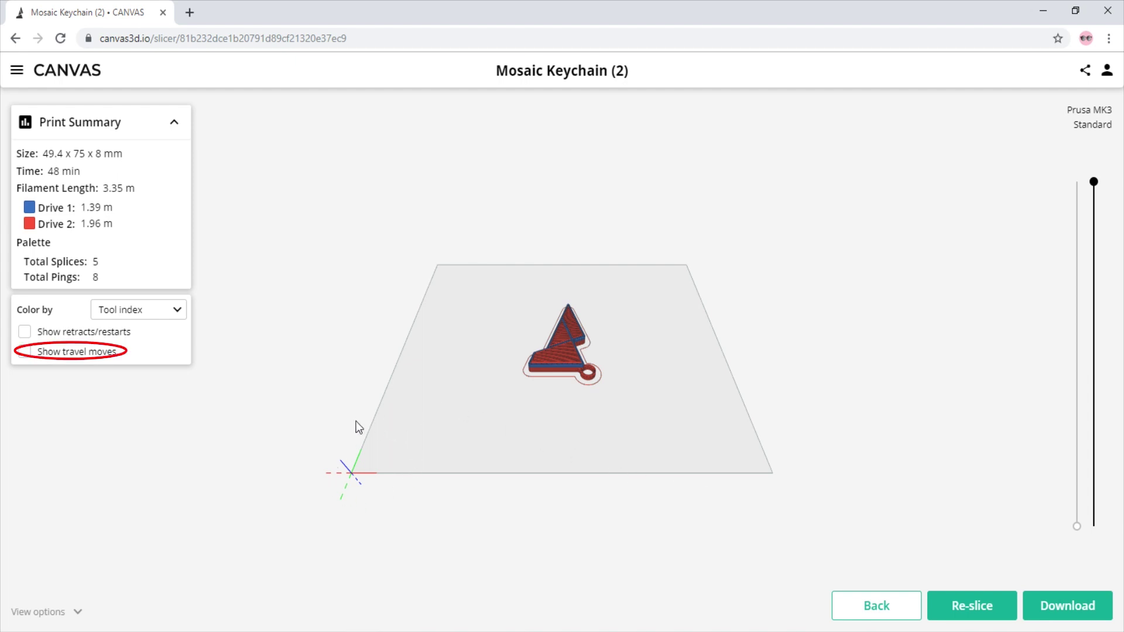
{"action": "left_click", "coordinate": [25, 352]}
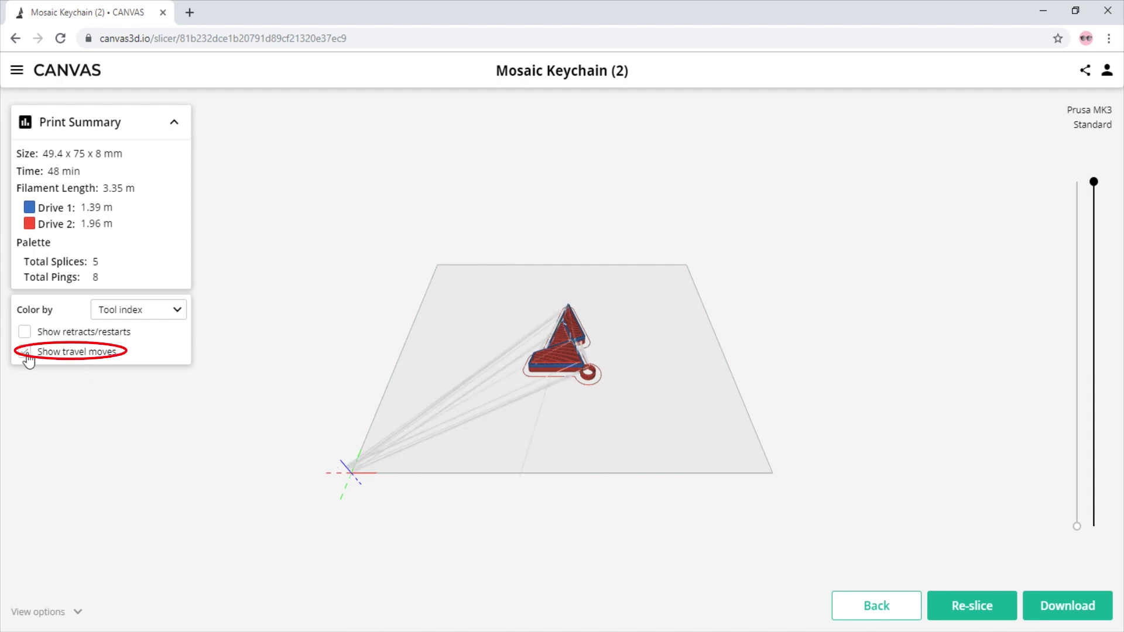
{"action": "left_click_drag", "start_coordinate": [501, 422], "coordinate": [600, 397]}
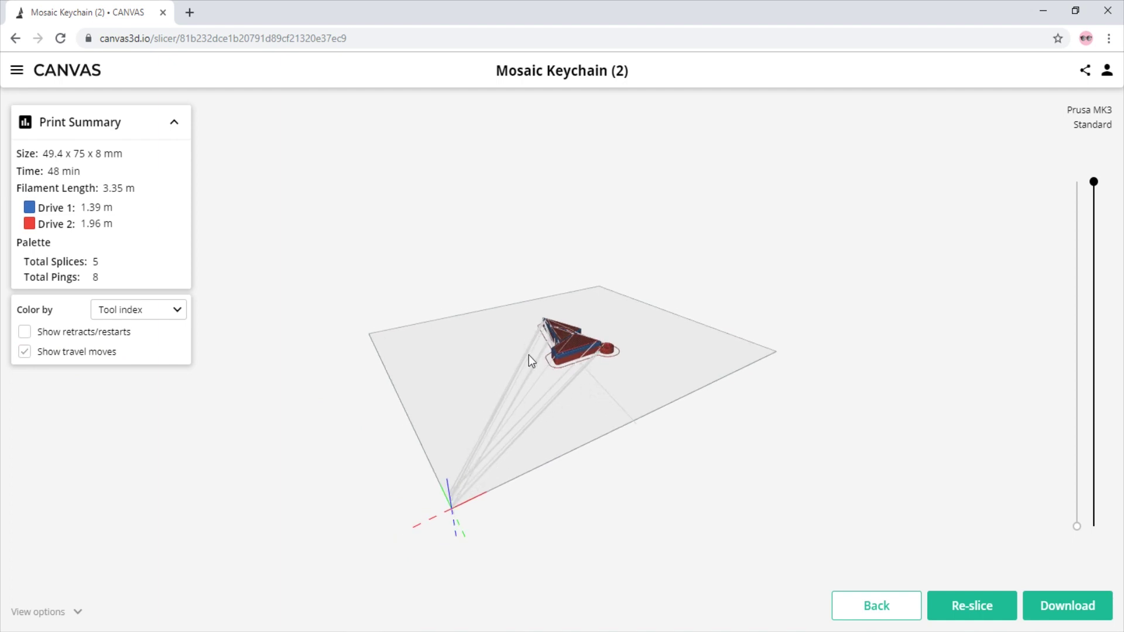
{"action": "left_click_drag", "start_coordinate": [603, 427], "coordinate": [582, 444]}
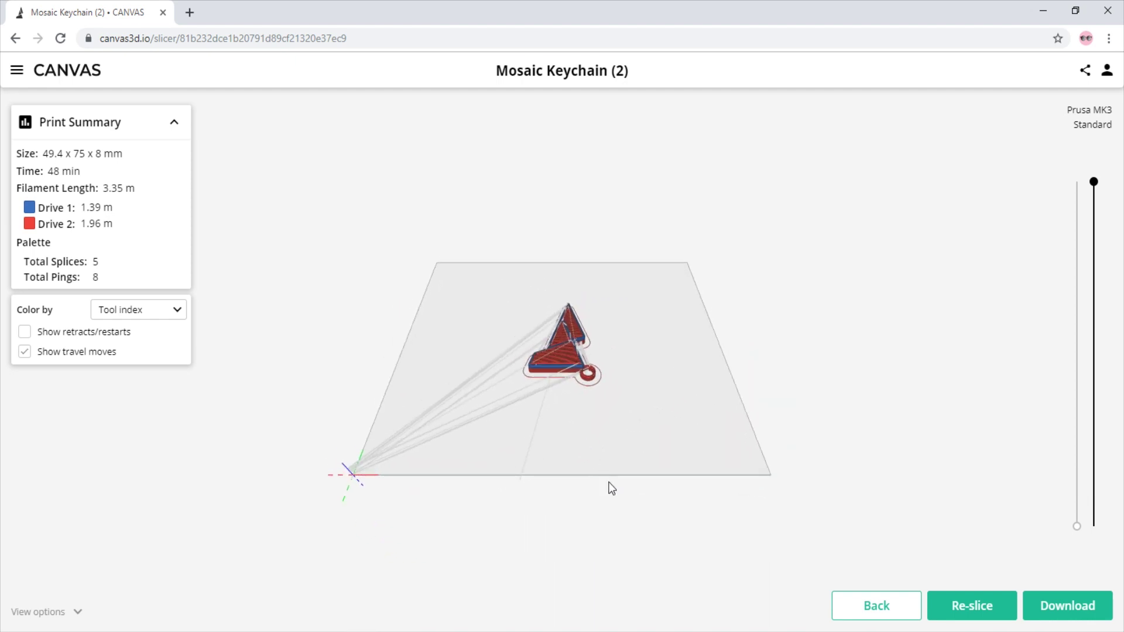